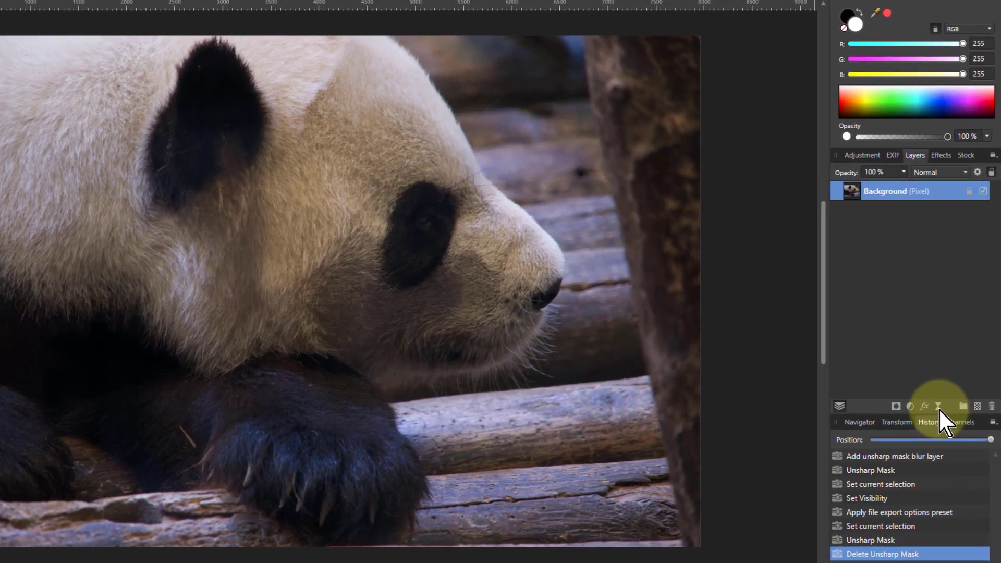
Add a live Unsharp Mask to the Background layer: 6.5 px radius, 2.243 factor, 4% threshold
{"action": "left_click", "coordinate": [938, 407]}
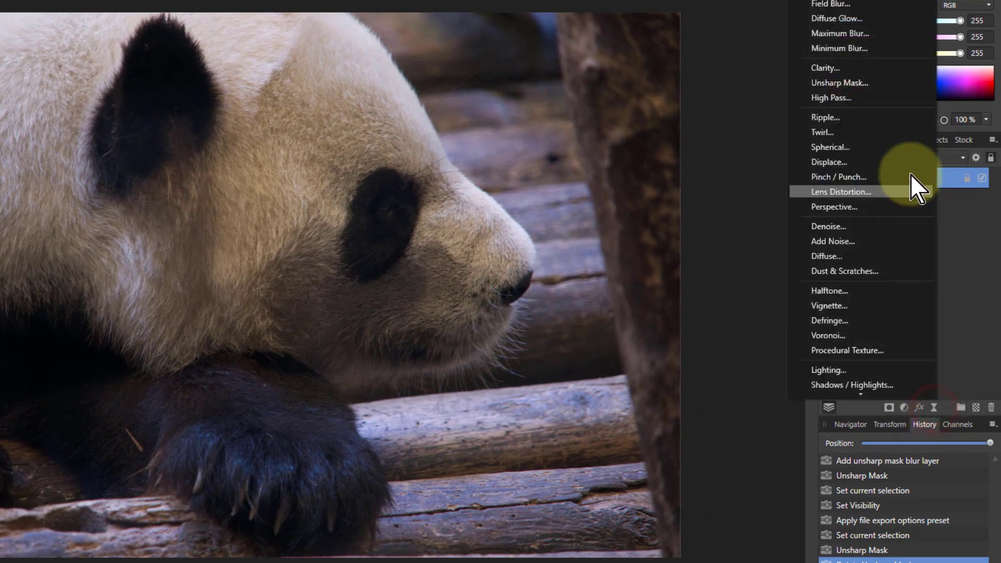
{"action": "left_click", "coordinate": [862, 83]}
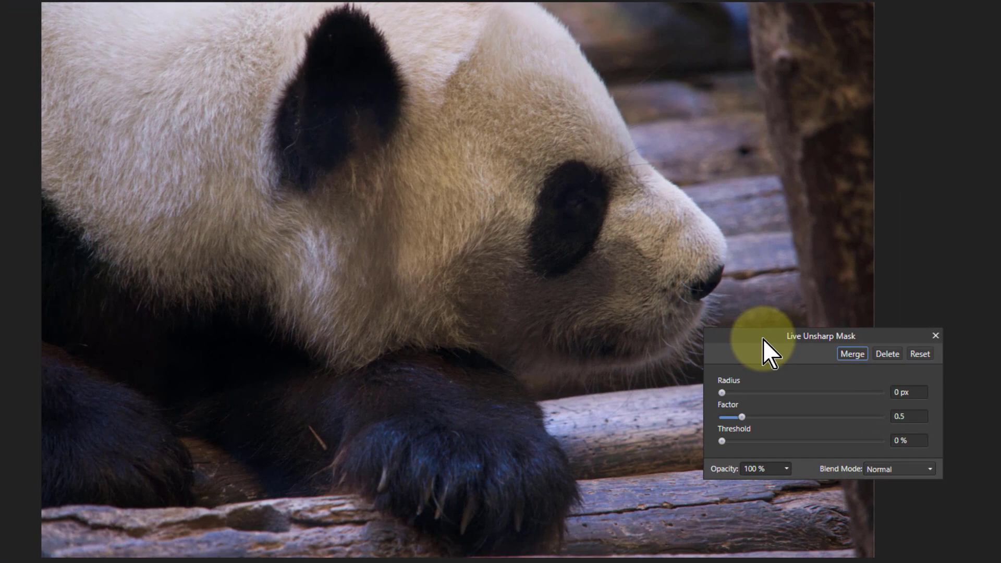
{"action": "scroll", "coordinate": [532, 272], "scroll_direction": "up", "scroll_amount": 3}
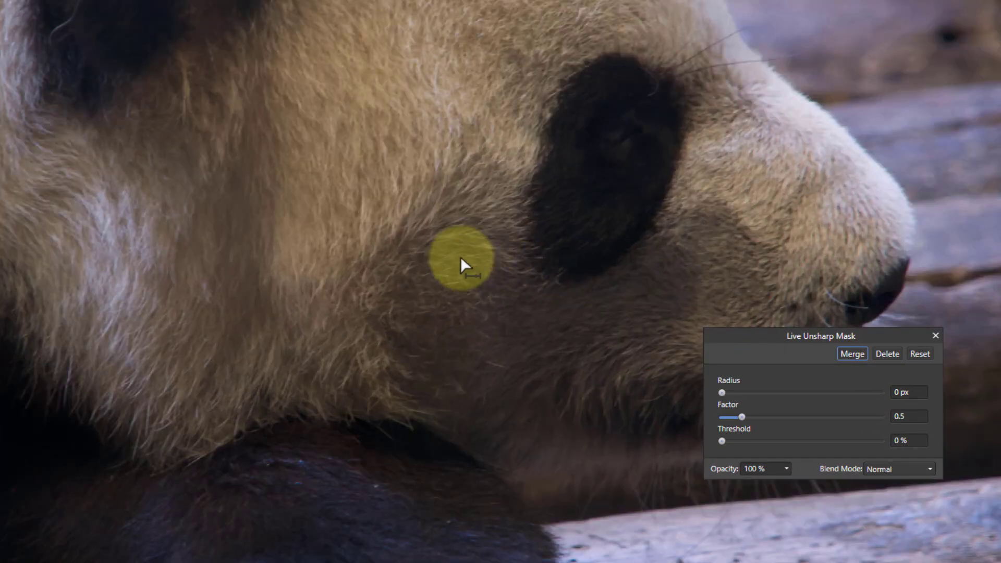
{"action": "scroll", "coordinate": [460, 257], "scroll_direction": "up", "scroll_amount": 2}
{"action": "scroll", "coordinate": [479, 153], "scroll_direction": "up", "scroll_amount": 2}
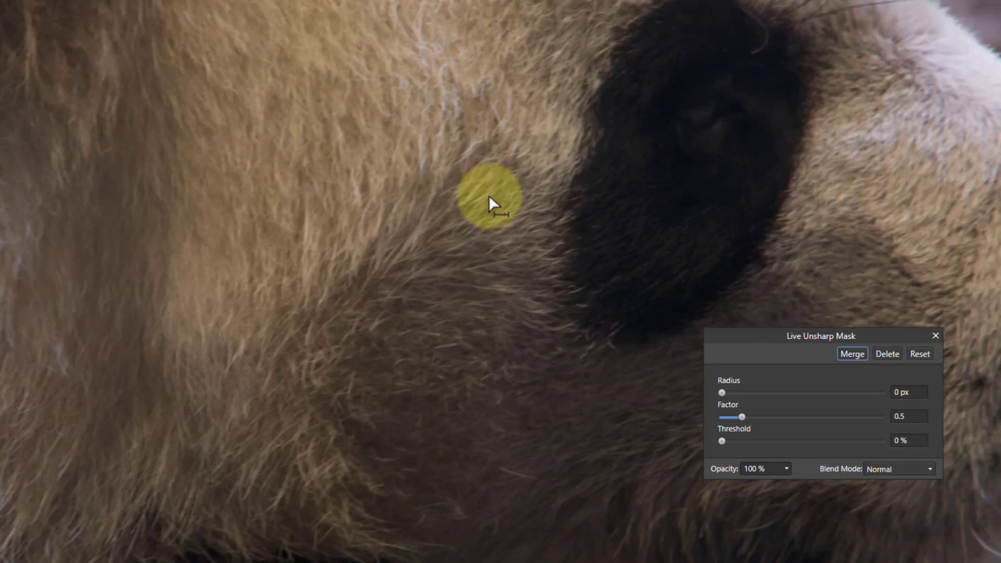
{"action": "left_click", "coordinate": [742, 417]}
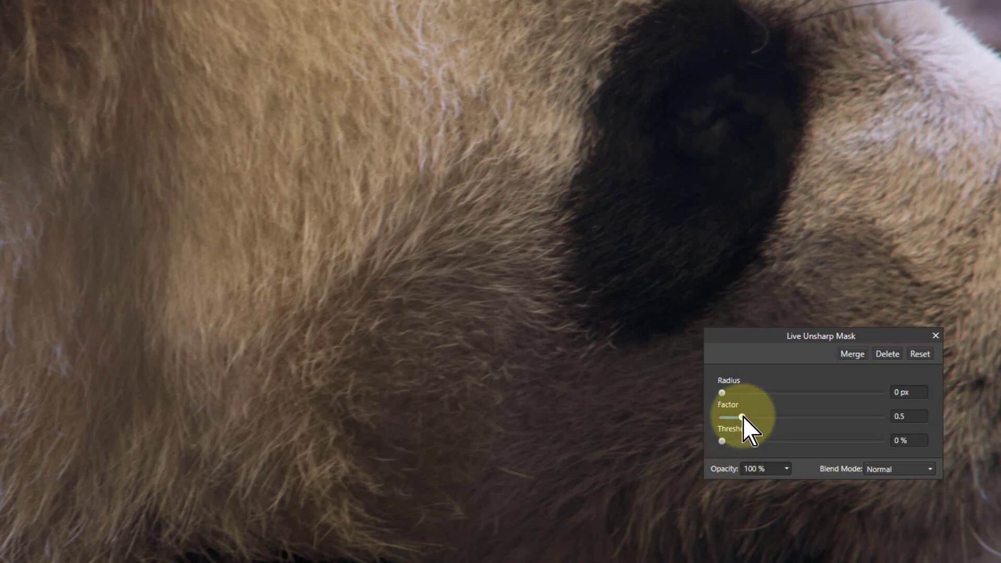
{"action": "left_click_drag", "start_coordinate": [743, 417], "coordinate": [927, 421]}
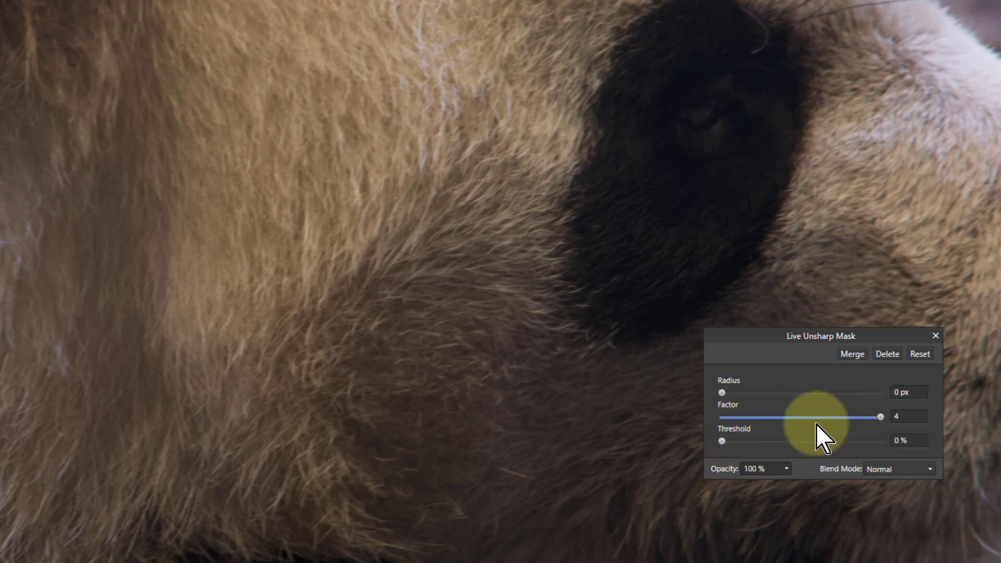
{"action": "left_click", "coordinate": [722, 393]}
{"action": "left_click_drag", "start_coordinate": [722, 392], "coordinate": [764, 394]}
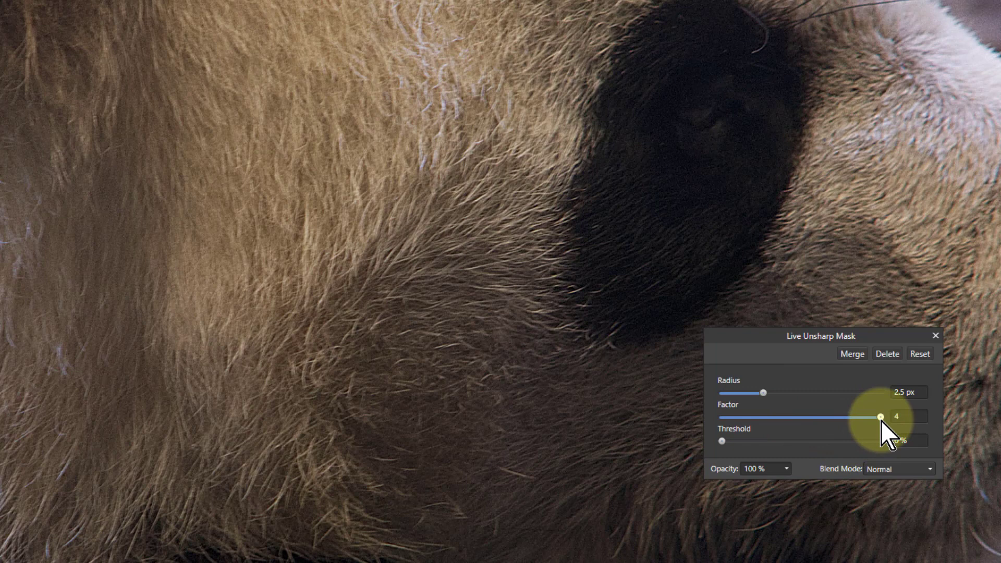
{"action": "mouse_move", "coordinate": [881, 417]}
{"action": "left_mouse_down"}
{"action": "mouse_move", "coordinate": [794, 419]}
{"action": "mouse_move", "coordinate": [812, 418]}
{"action": "left_mouse_up"}
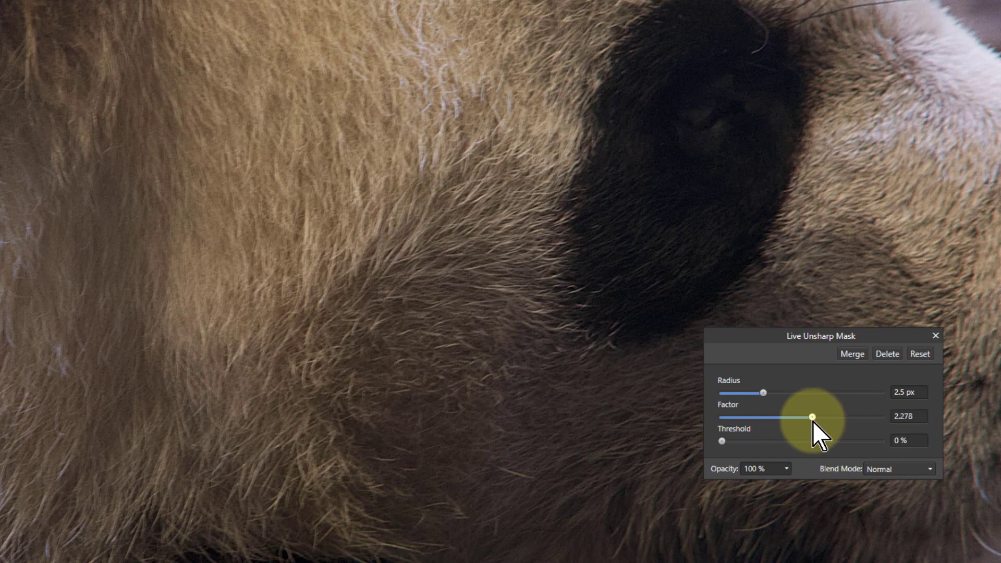
{"action": "left_click_drag", "start_coordinate": [763, 392], "coordinate": [769, 393]}
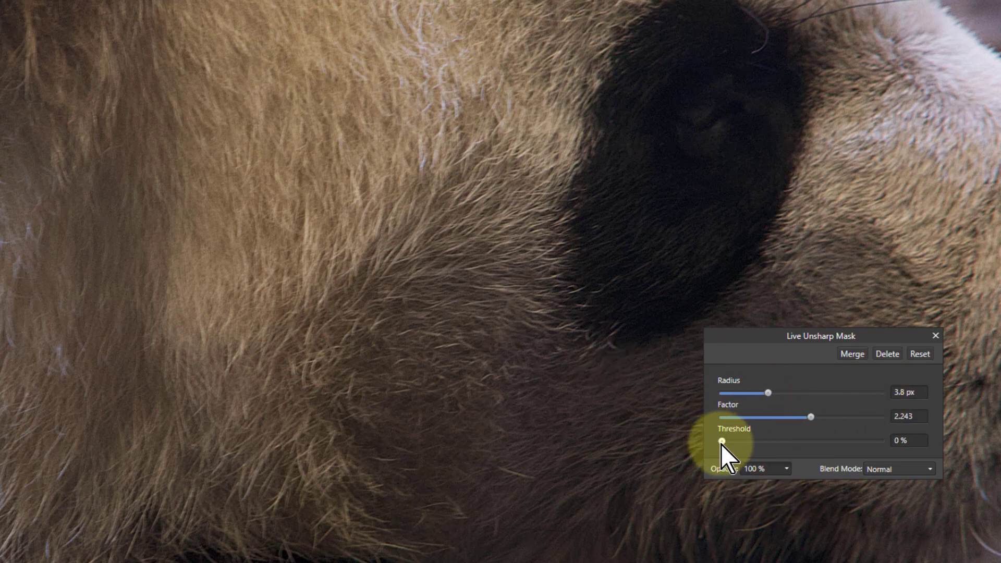
{"action": "left_click_drag", "start_coordinate": [720, 443], "coordinate": [728, 442]}
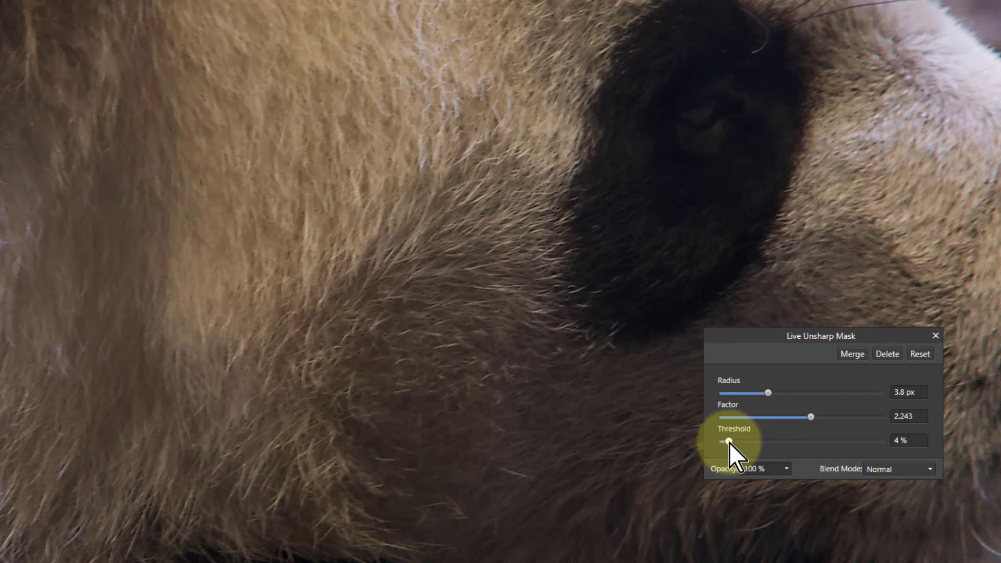
{"action": "left_click_drag", "start_coordinate": [769, 393], "coordinate": [779, 393]}
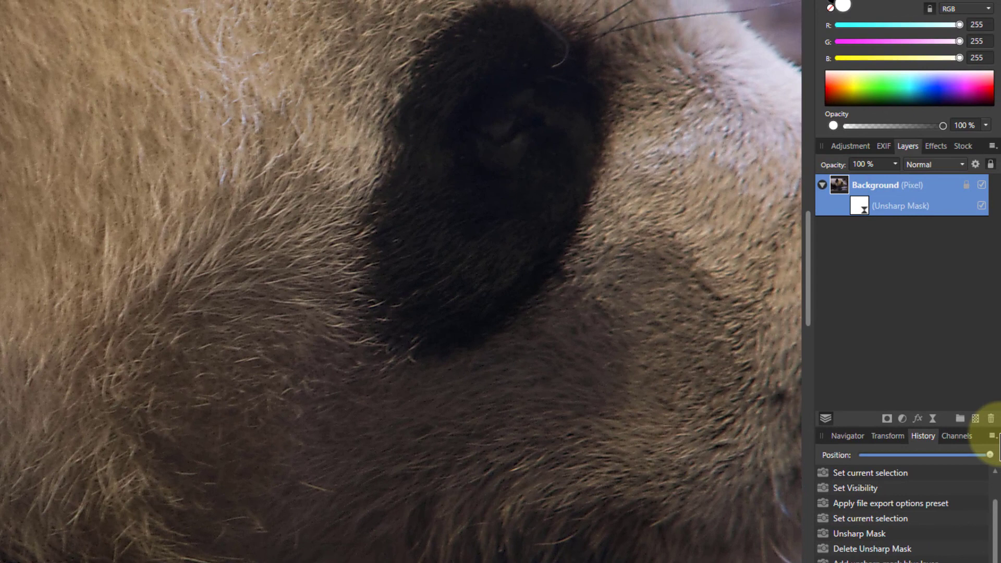
Duplicate the sharpened Background layer and reset the copy's Unsharp Mask to defaults
{"action": "key", "text": "ctrl+j"}
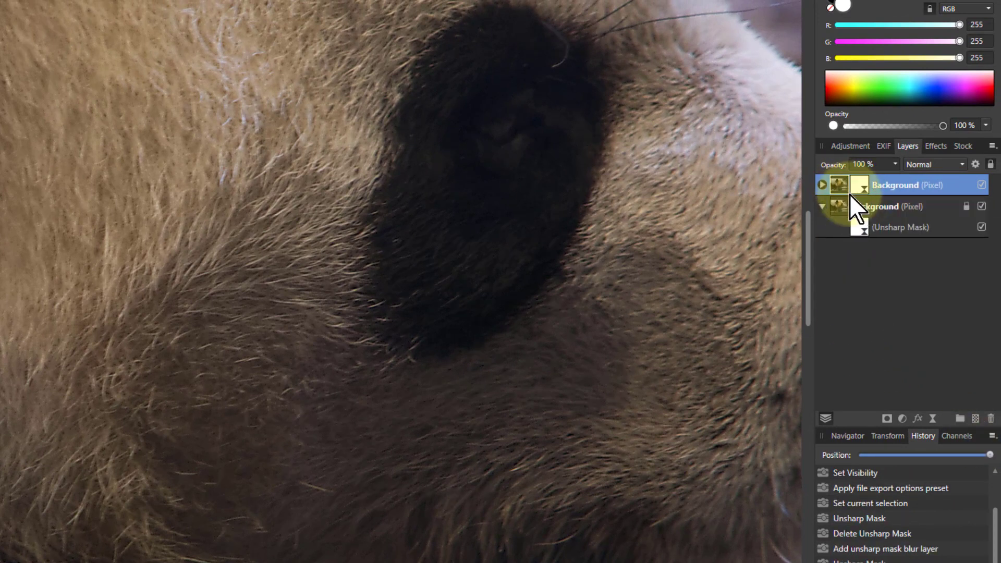
{"action": "left_click", "coordinate": [823, 185]}
{"action": "double_click", "coordinate": [867, 204]}
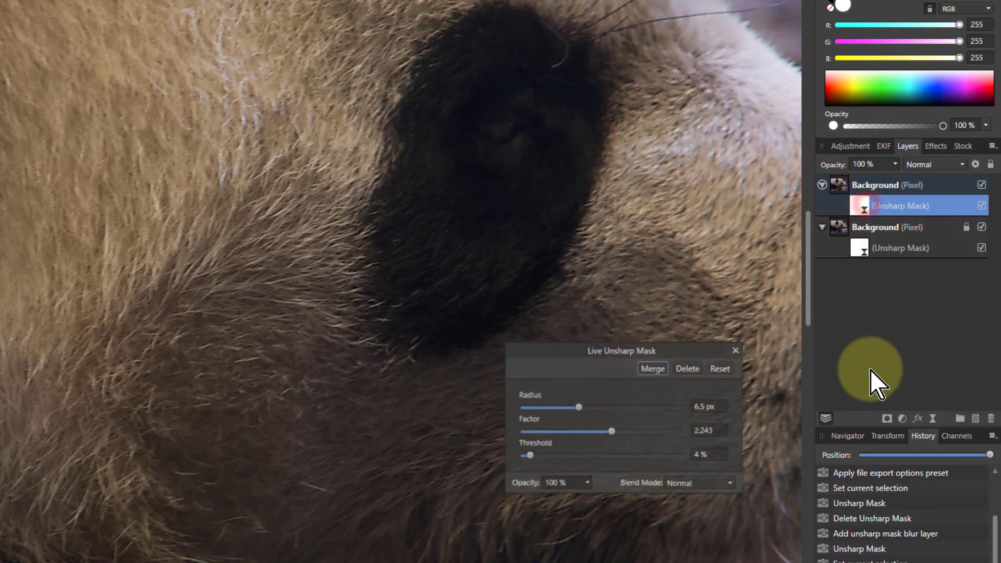
{"action": "left_click", "coordinate": [720, 368]}
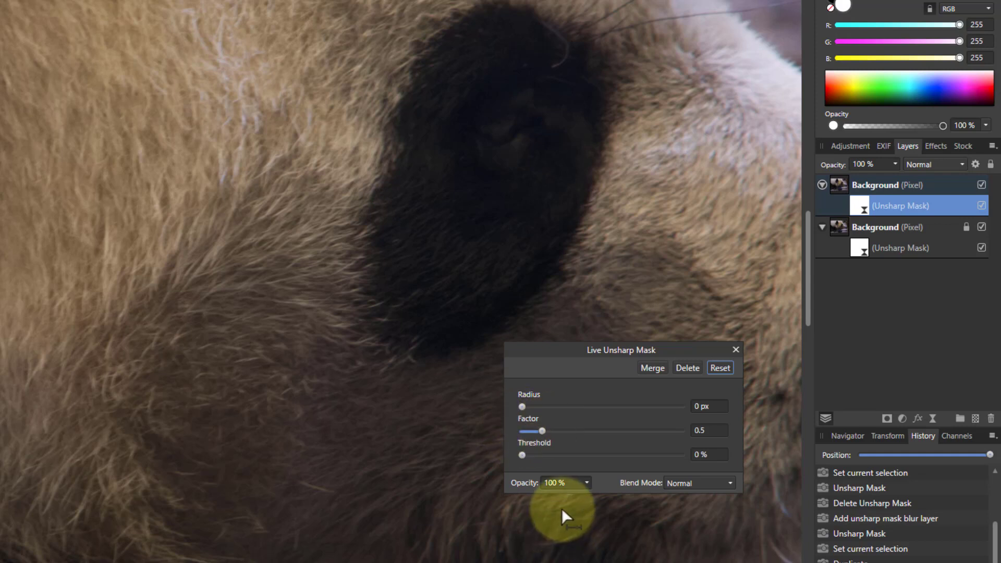
Retune the copy's Unsharp Mask to about 24 px radius, 0.852 factor and 3% threshold
{"action": "left_click", "coordinate": [541, 432]}
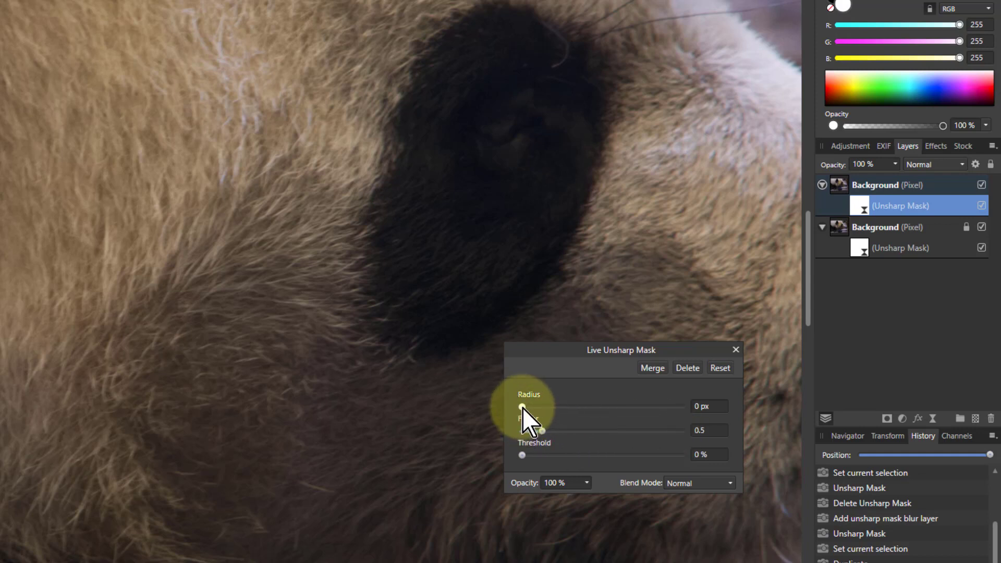
{"action": "left_click_drag", "start_coordinate": [522, 408], "coordinate": [742, 408]}
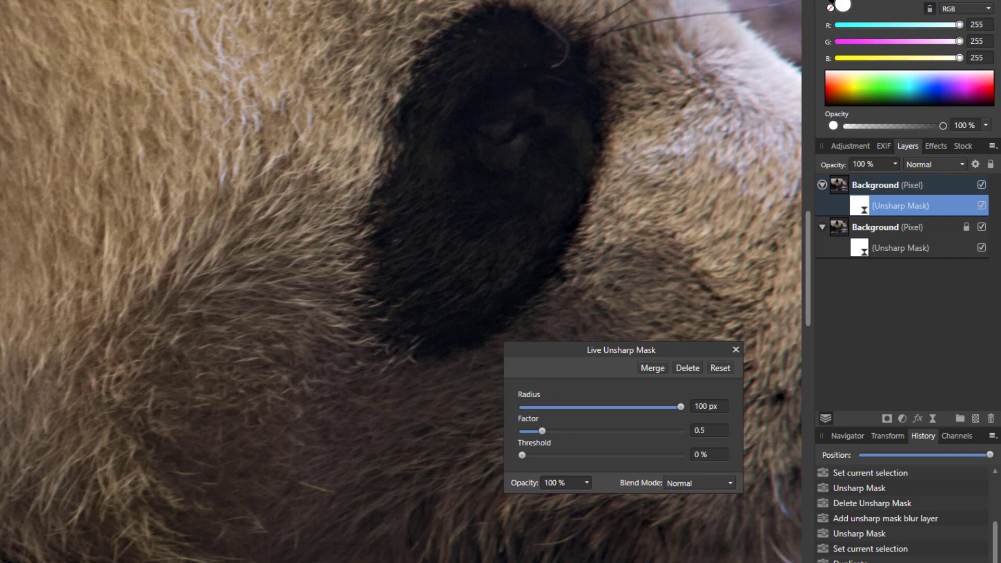
{"action": "mouse_move", "coordinate": [543, 432]}
{"action": "left_mouse_down"}
{"action": "mouse_move", "coordinate": [510, 435]}
{"action": "mouse_move", "coordinate": [550, 432]}
{"action": "left_mouse_up"}
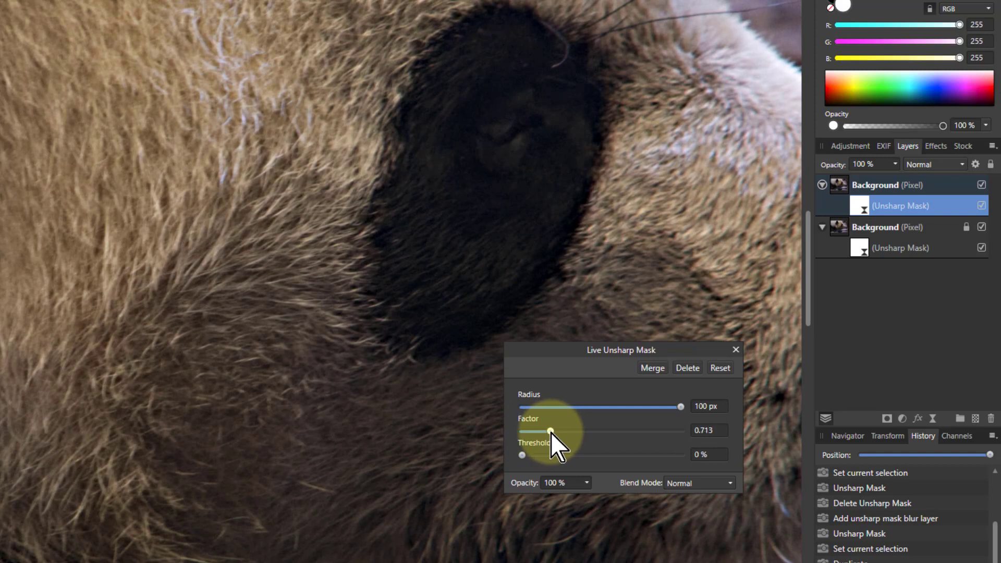
{"action": "left_click_drag", "start_coordinate": [551, 433], "coordinate": [550, 432]}
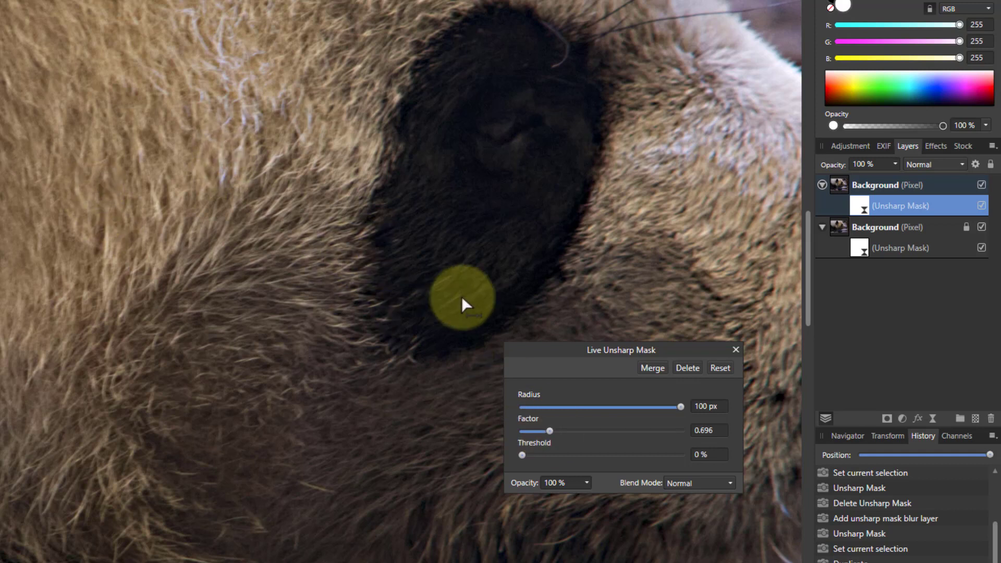
{"action": "left_click_drag", "start_coordinate": [680, 408], "coordinate": [614, 408]}
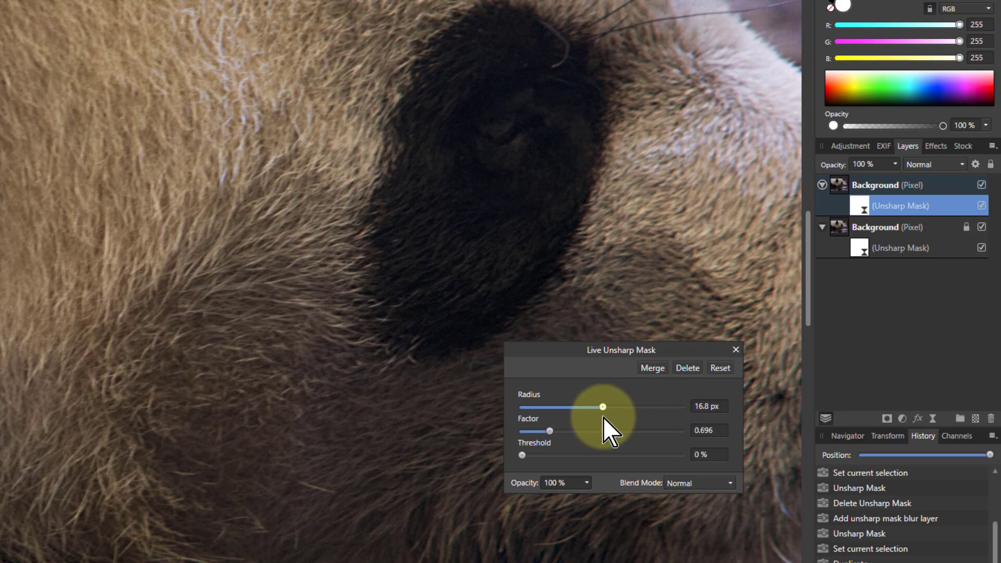
{"action": "left_click_drag", "start_coordinate": [614, 408], "coordinate": [620, 407]}
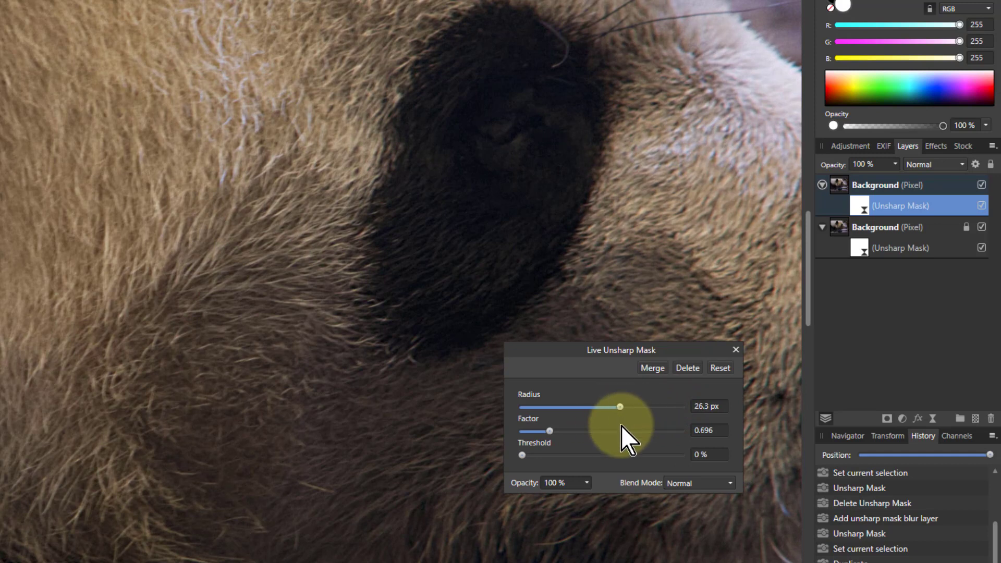
{"action": "left_click_drag", "start_coordinate": [523, 455], "coordinate": [527, 458]}
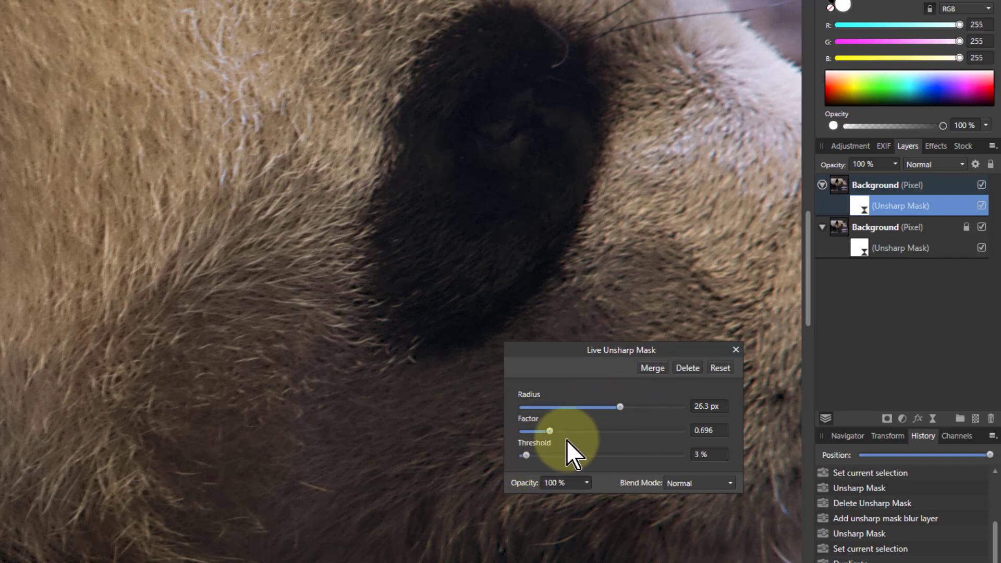
{"action": "left_click_drag", "start_coordinate": [550, 432], "coordinate": [556, 432]}
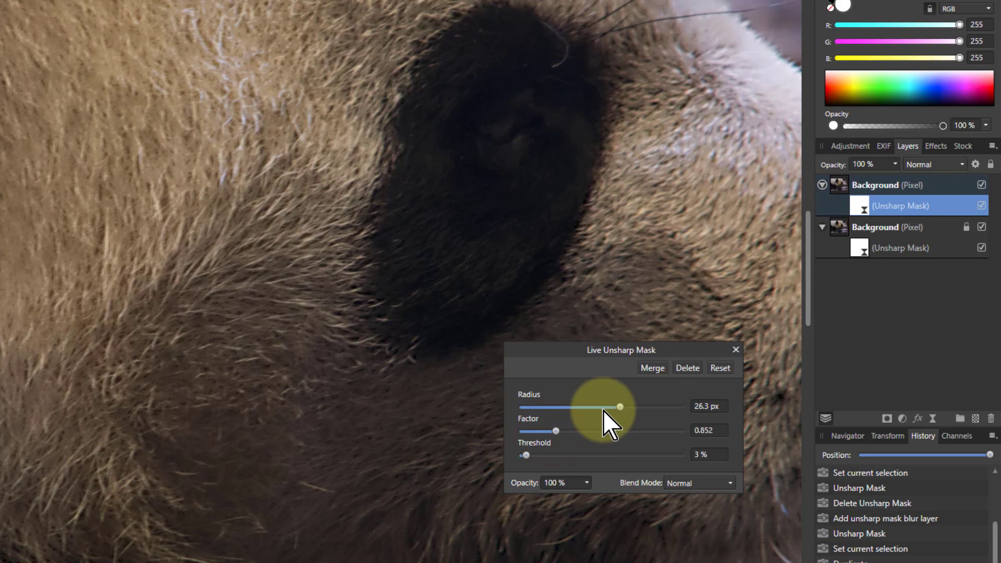
{"action": "left_click_drag", "start_coordinate": [620, 407], "coordinate": [616, 408]}
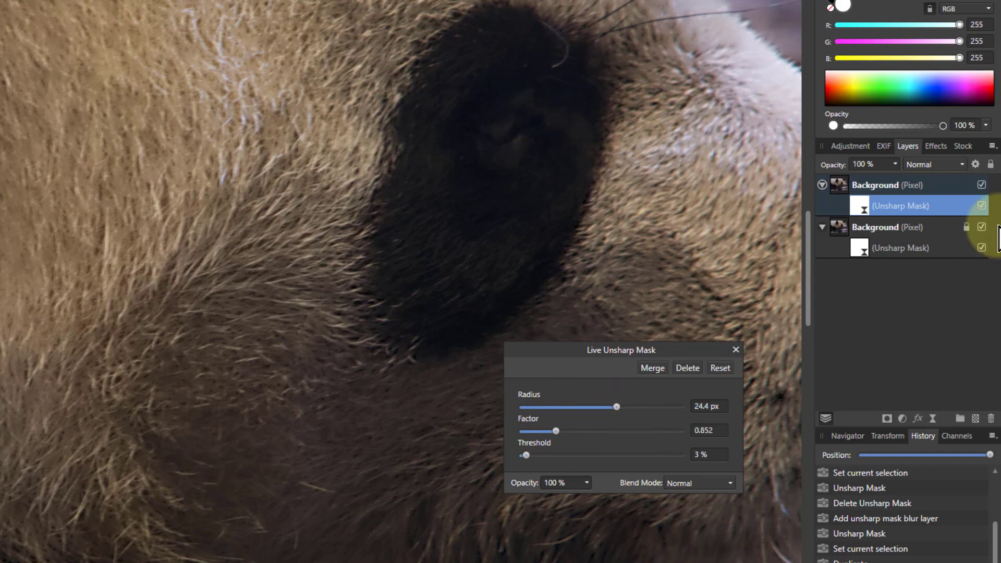
Close the filter settings, then hide and reshow the top sharpened layer to compare
{"action": "left_click", "coordinate": [842, 188]}
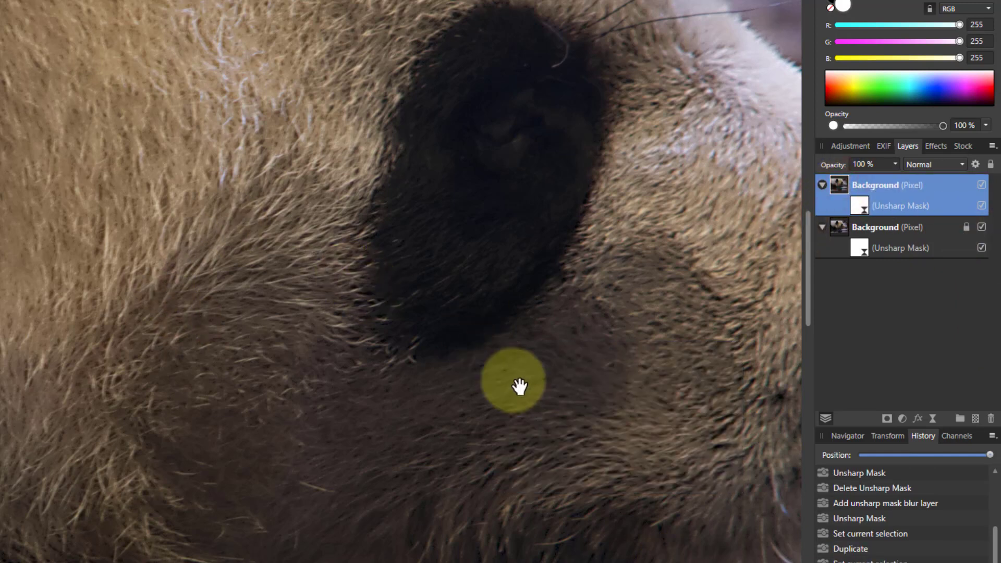
{"action": "left_click", "coordinate": [981, 206]}
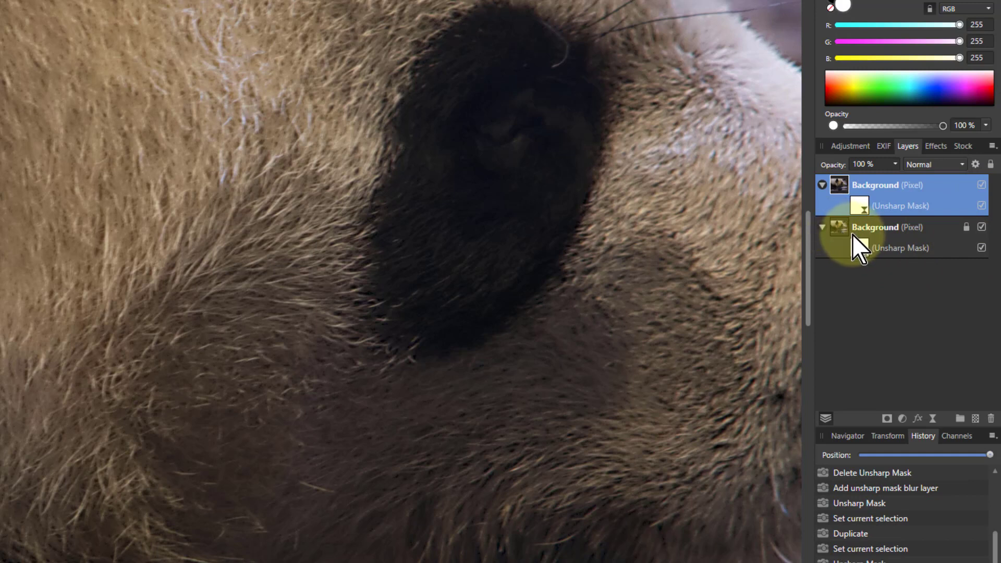
{"action": "left_click", "coordinate": [981, 186]}
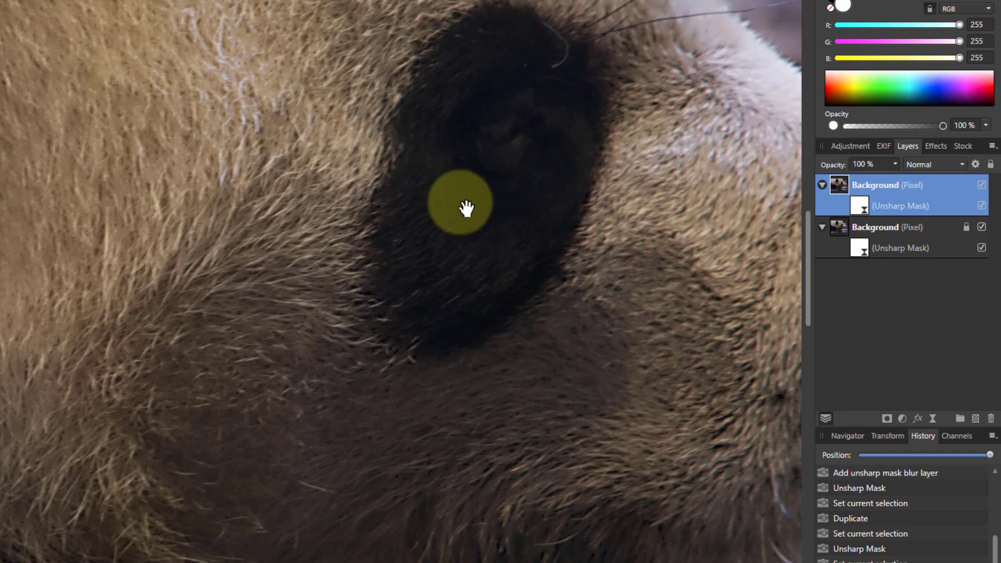
{"action": "scroll", "coordinate": [258, 221], "scroll_direction": "up", "scroll_amount": 3}
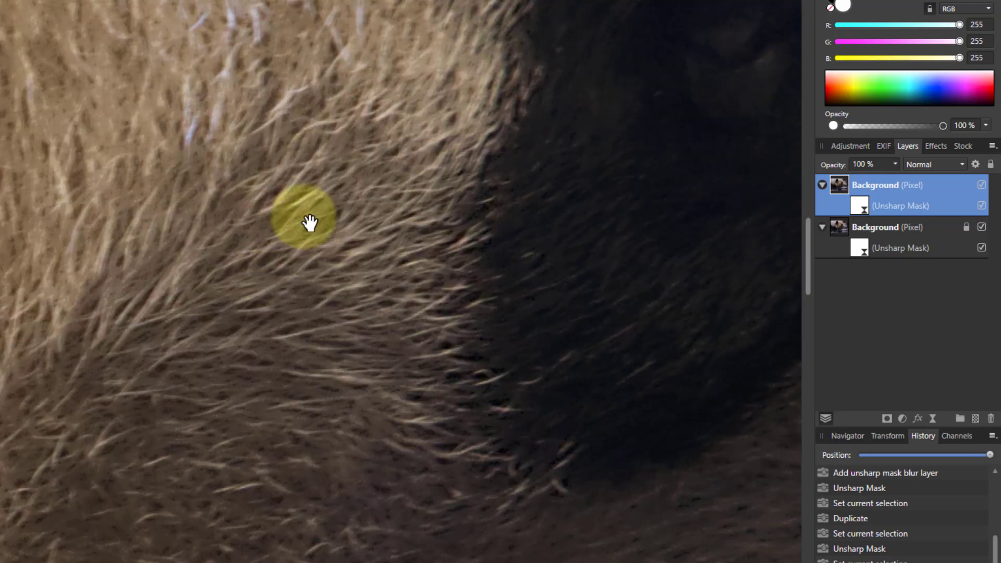
Toggle the high-radius layer repeatedly to compare the fur, leaving it hidden
{"action": "left_click", "coordinate": [982, 186]}
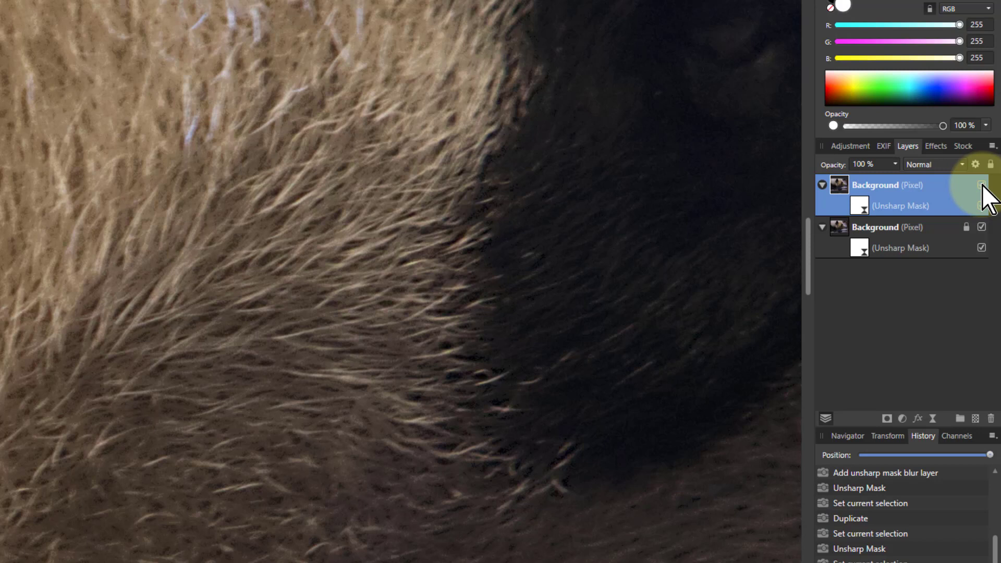
{"action": "left_click", "coordinate": [981, 184]}
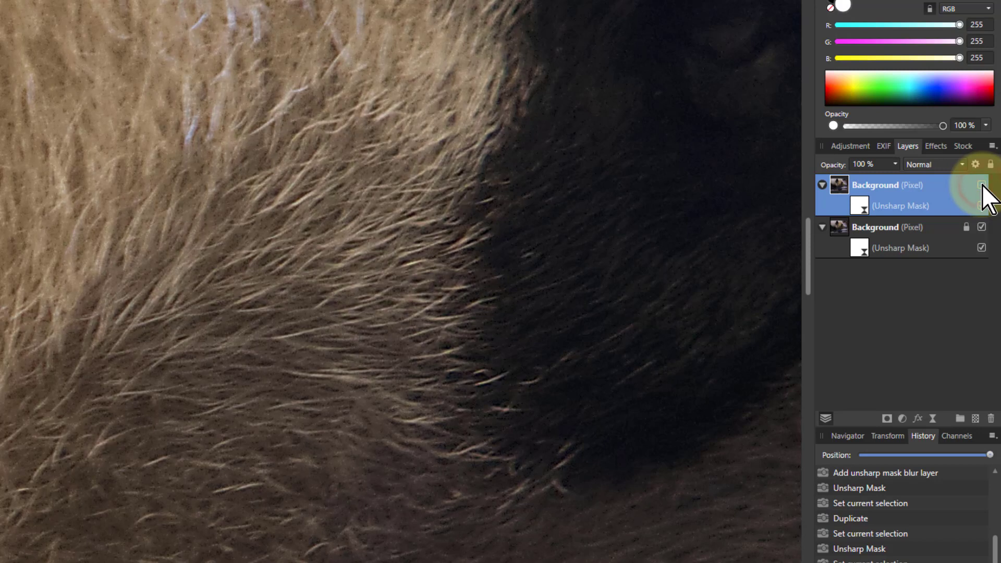
{"action": "left_click", "coordinate": [982, 185]}
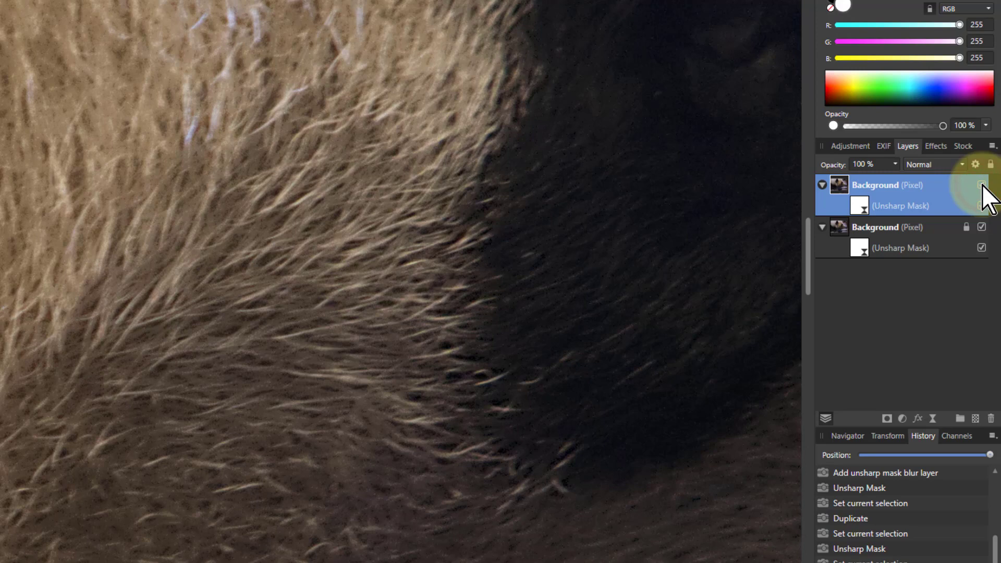
{"action": "left_click", "coordinate": [981, 185]}
{"action": "left_click", "coordinate": [981, 185]}
{"action": "left_click", "coordinate": [981, 185]}
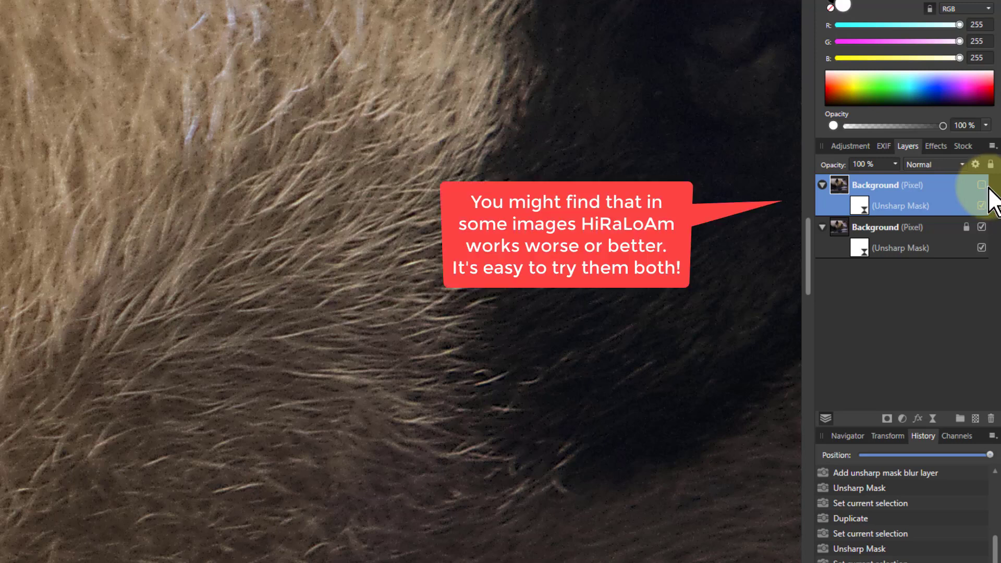
Fit the whole panda photo in view and show the high-radius layer again
{"action": "key", "text": "ctrl+0"}
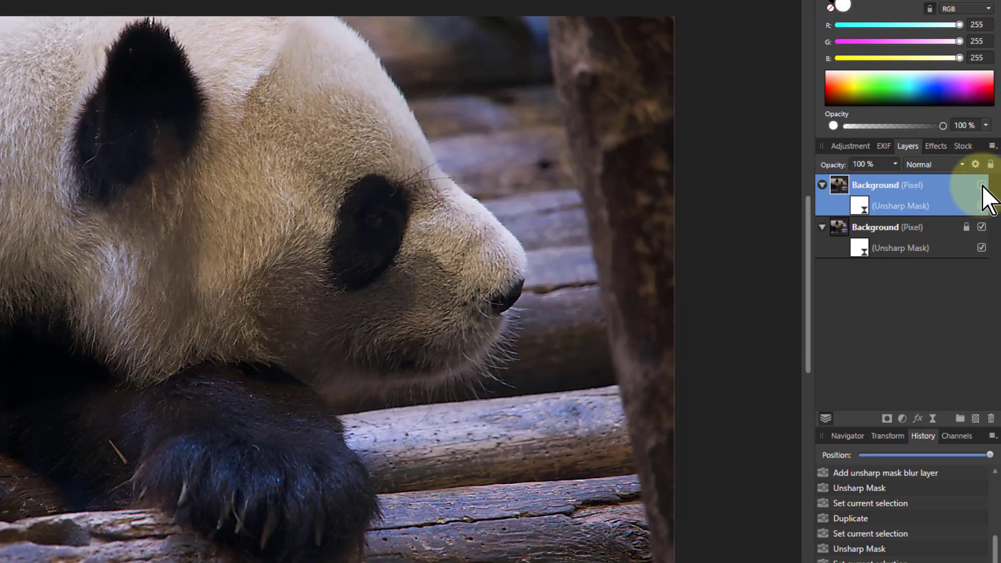
{"action": "left_click", "coordinate": [982, 185]}
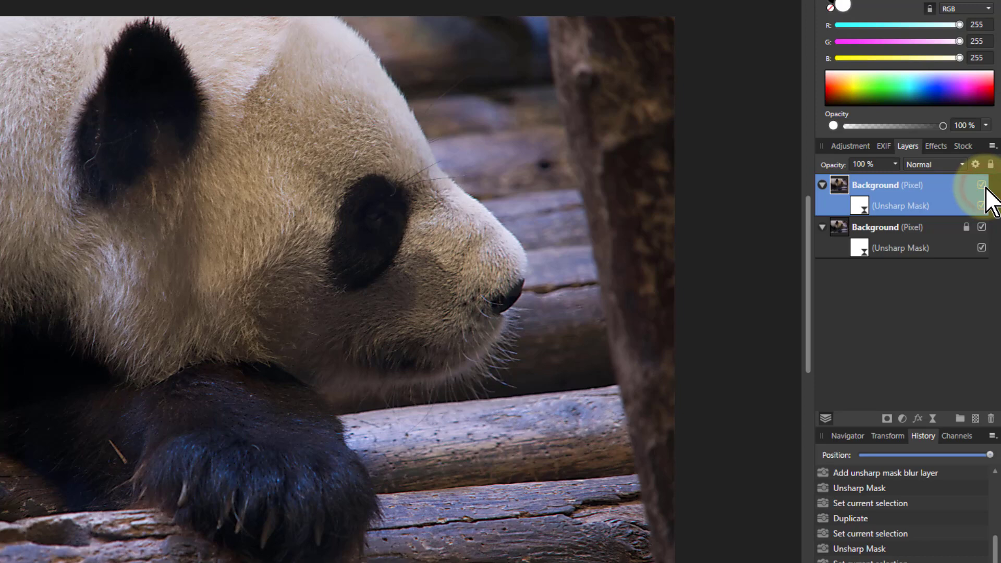